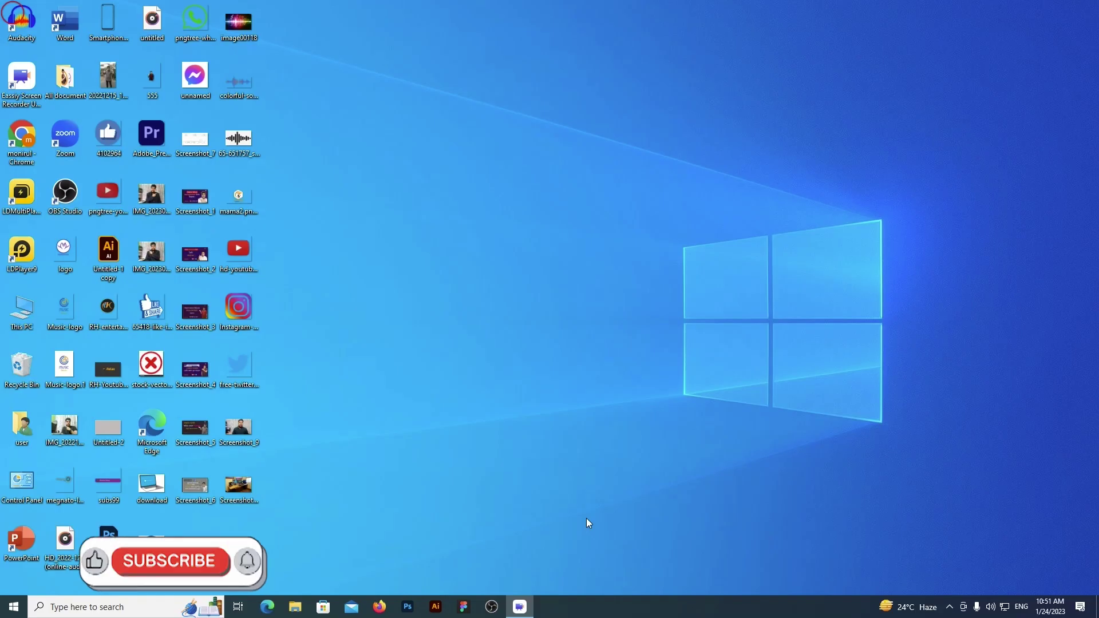
- Launch Adobe Premiere Pro 2022
left_click(12, 610)
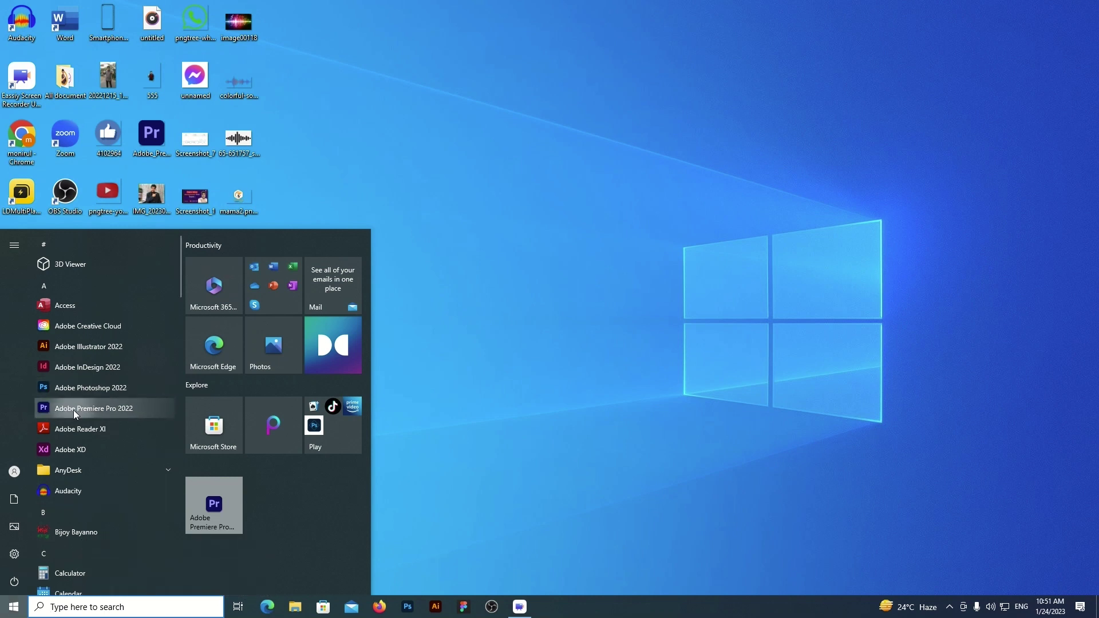
left_click(122, 408)
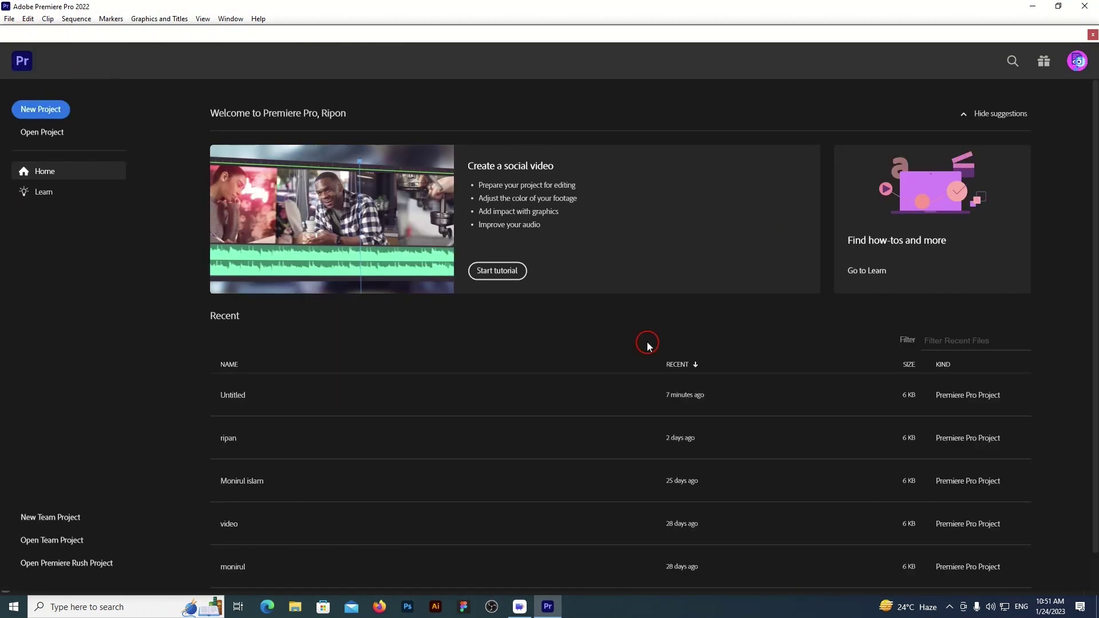
- Start a new project and enter the person's first name as the project name
left_click(41, 111)
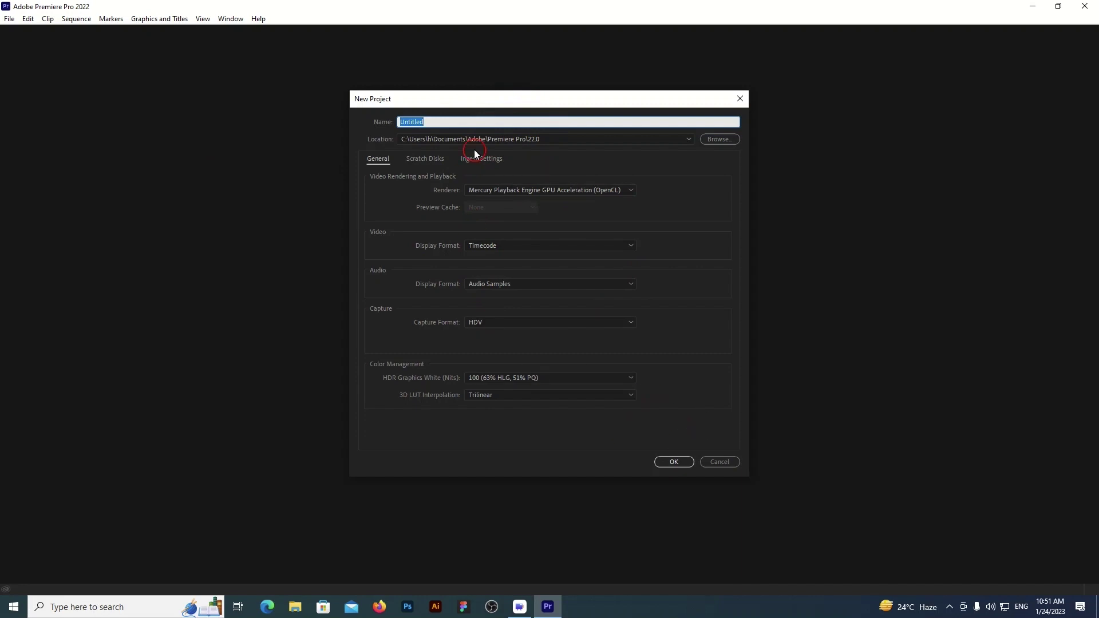
left_click(722, 462)
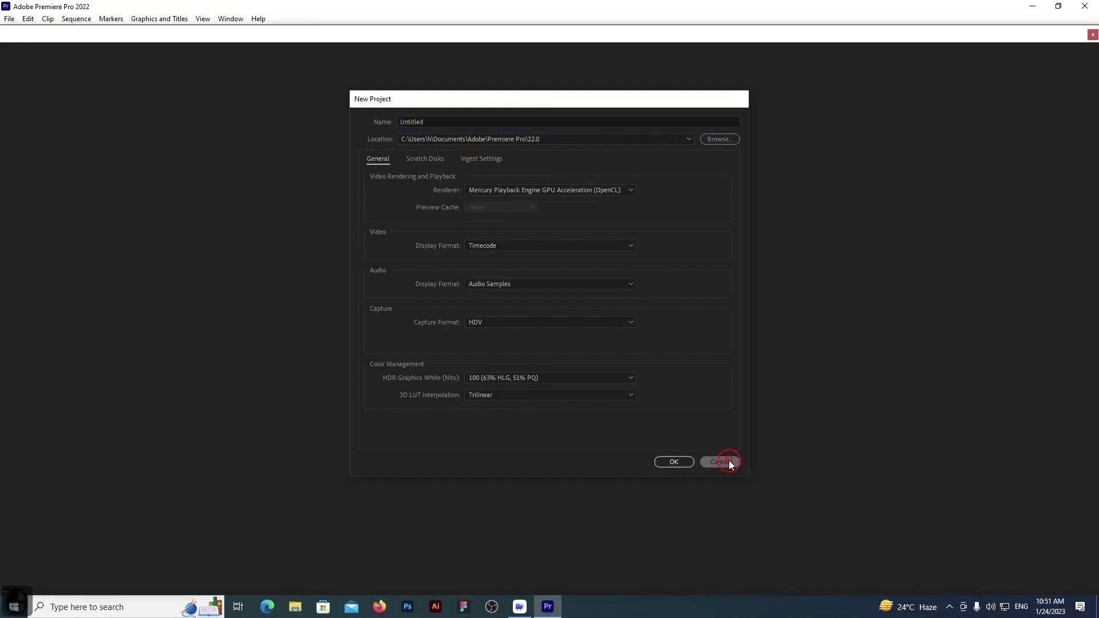
left_click(9, 19)
mouse_move(16, 34)
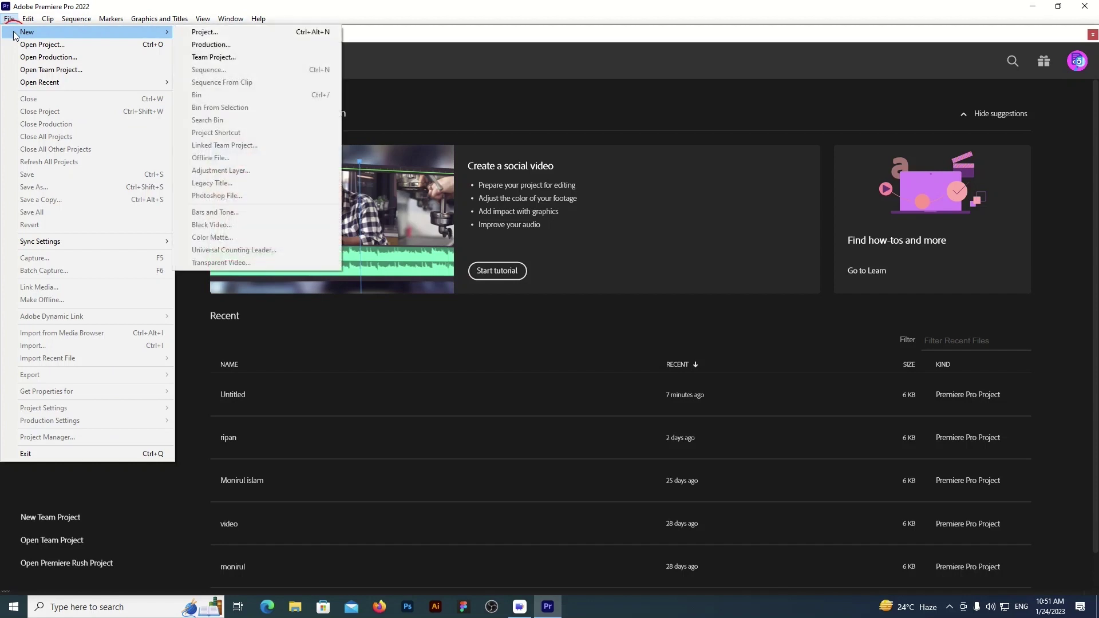
left_click(204, 32)
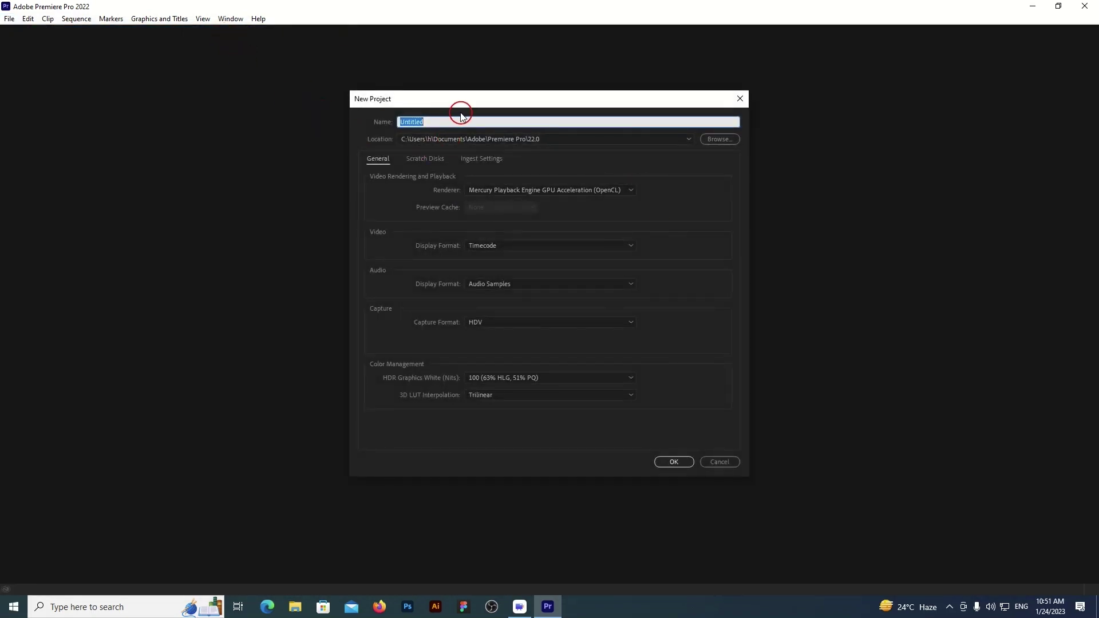
type("moni")
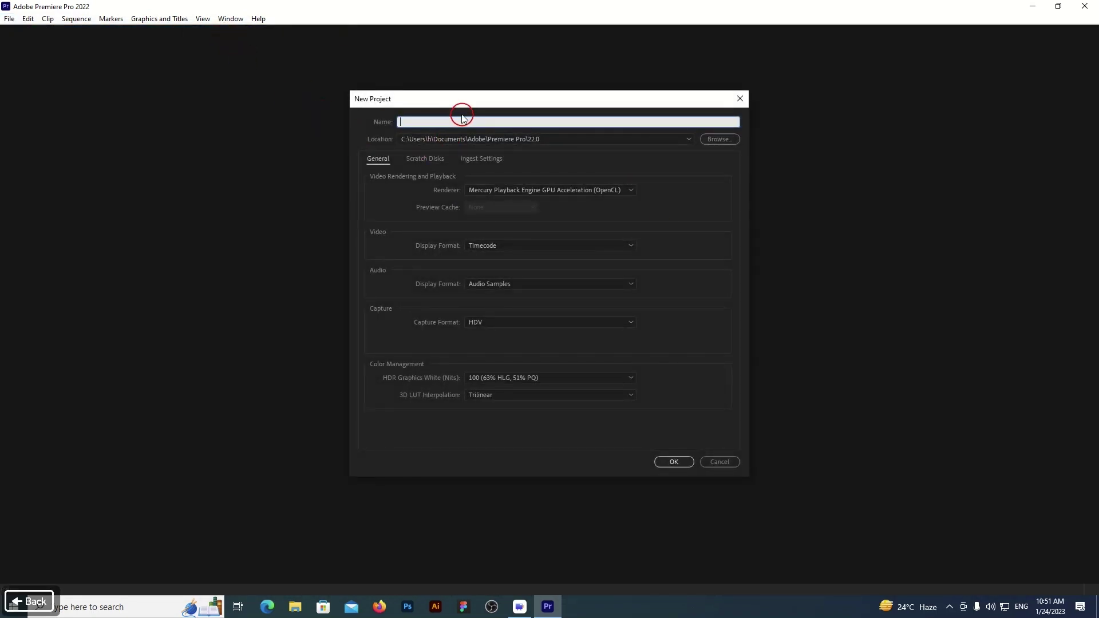
type("rul")
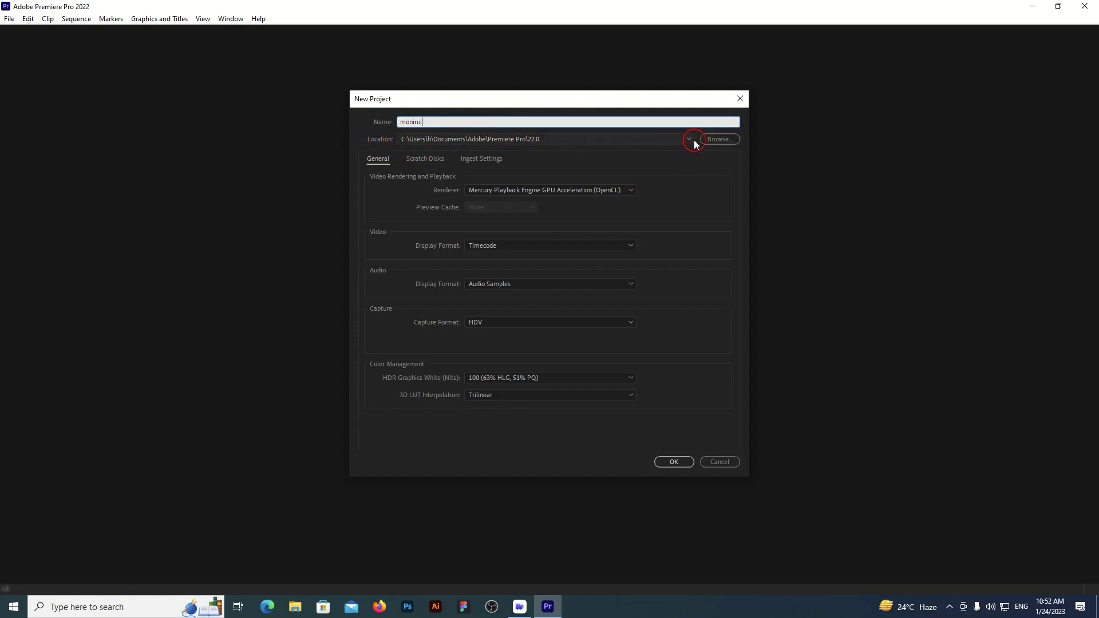
left_click(720, 140)
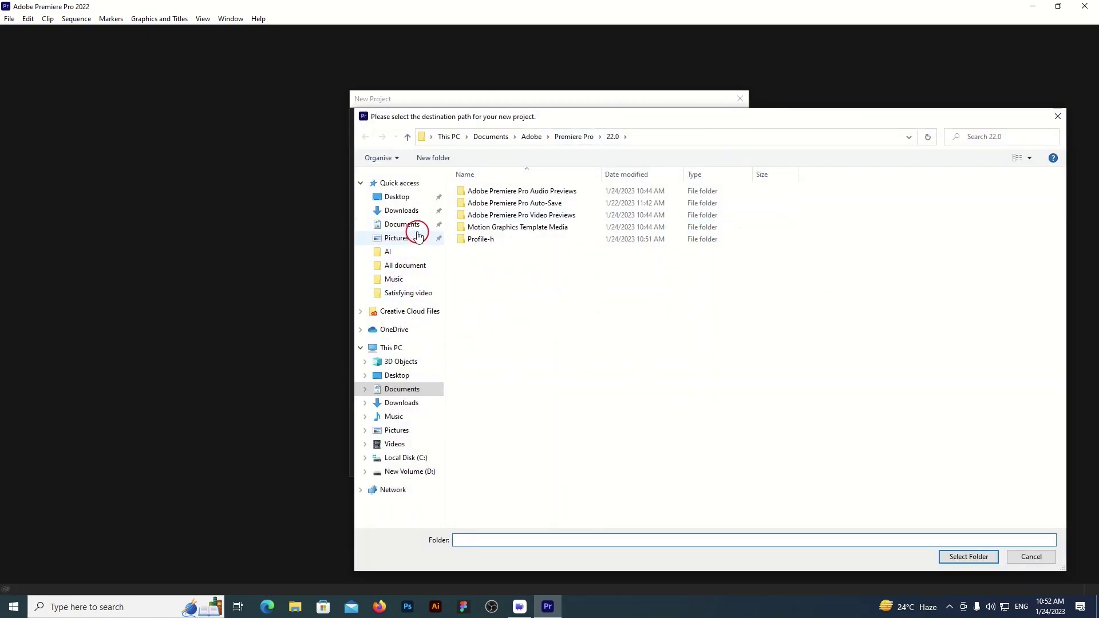
left_click(399, 346)
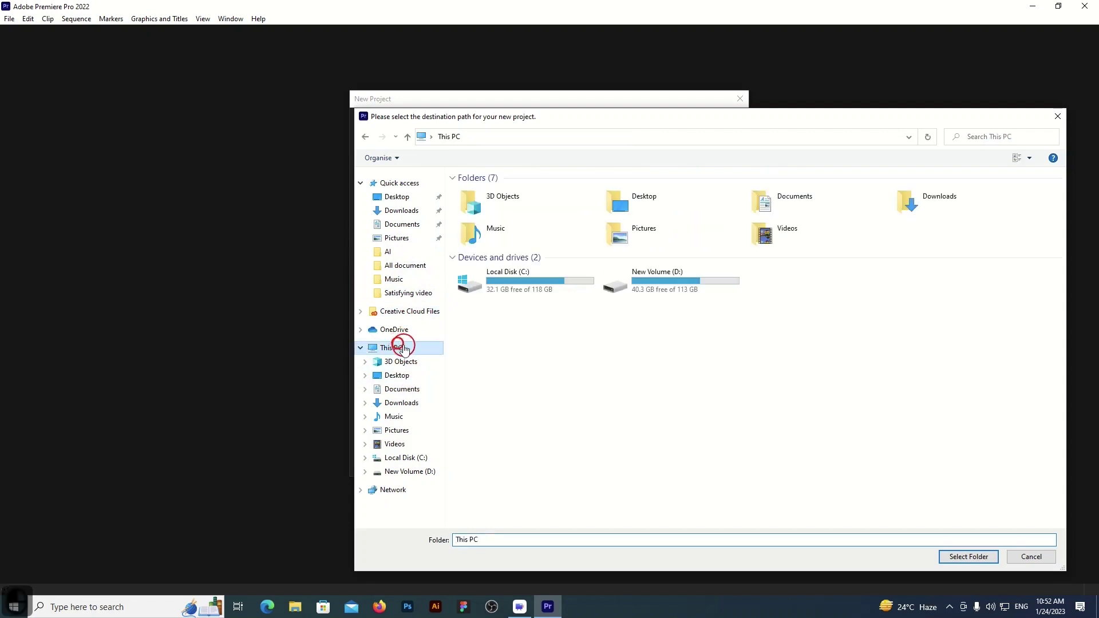
double_click(699, 290)
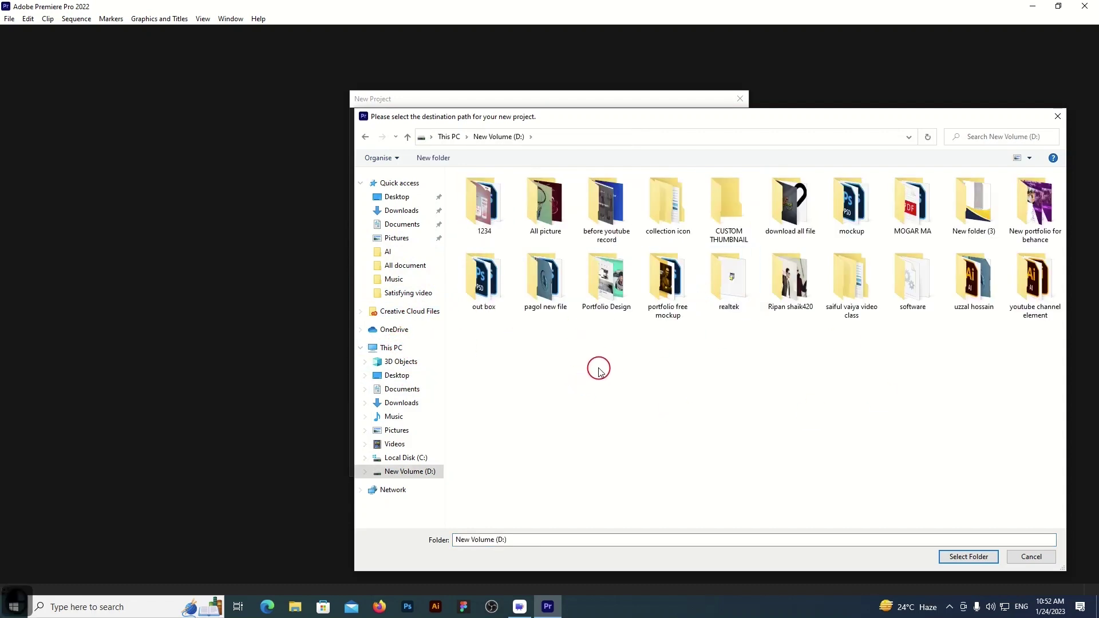
left_click(372, 143)
left_click(1033, 558)
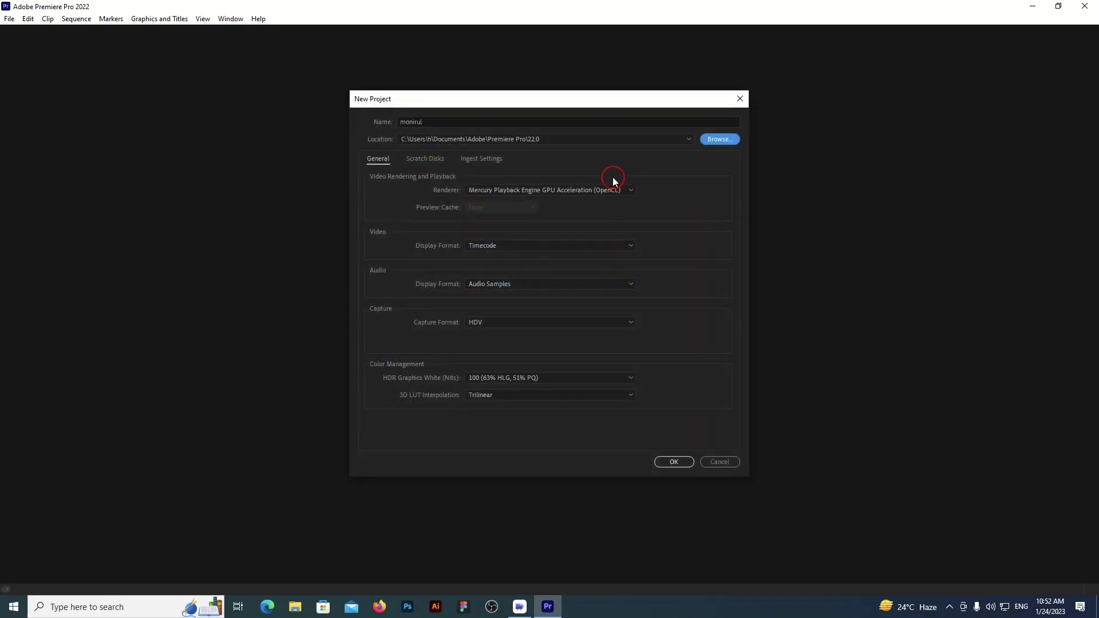
- Review the available video rendering and playback renderers in the new project's general settings
left_click(374, 157)
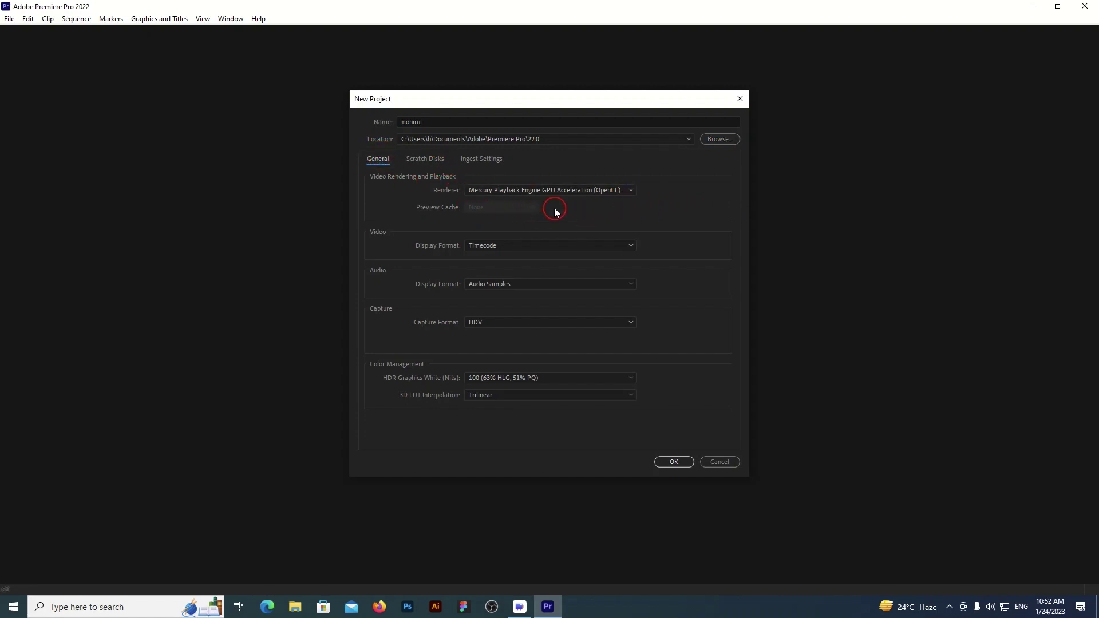
left_click(630, 191)
left_click(630, 193)
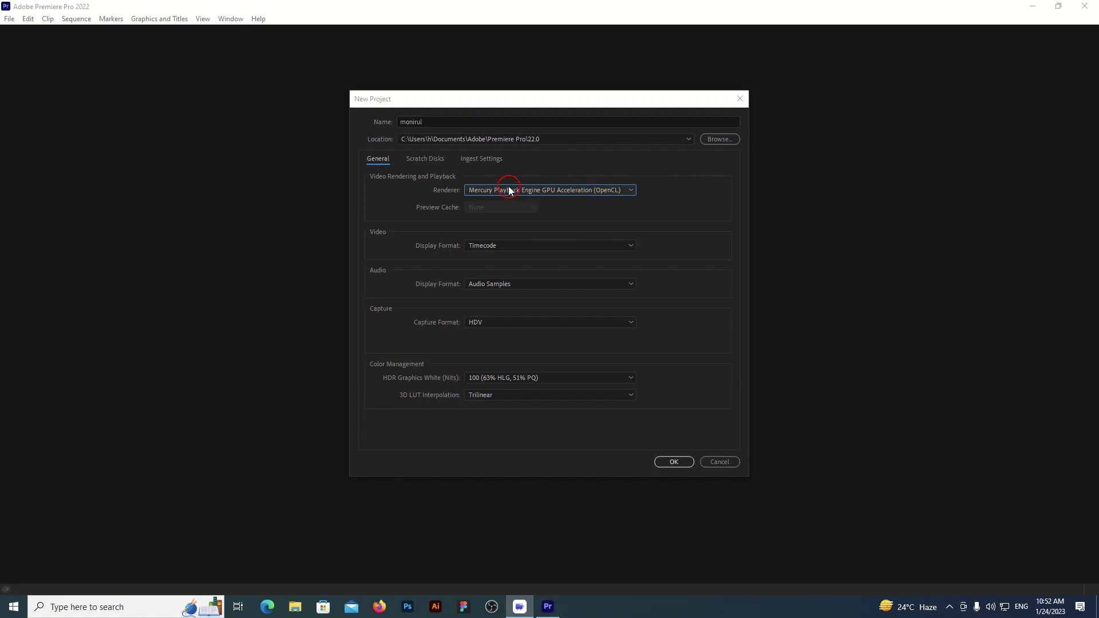
left_click(629, 191)
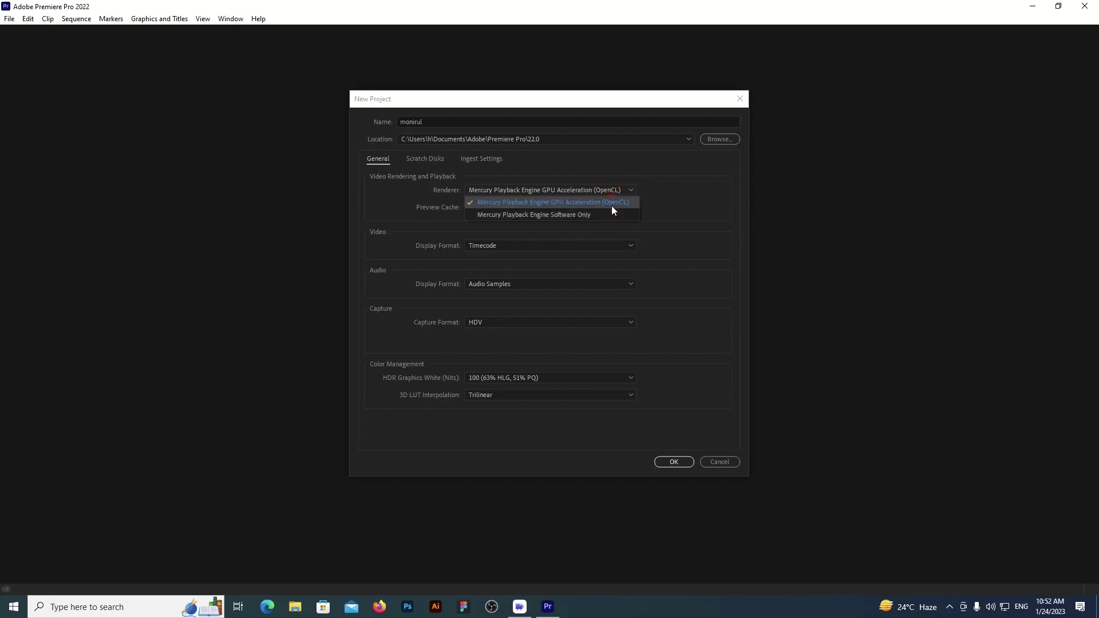
left_click(632, 190)
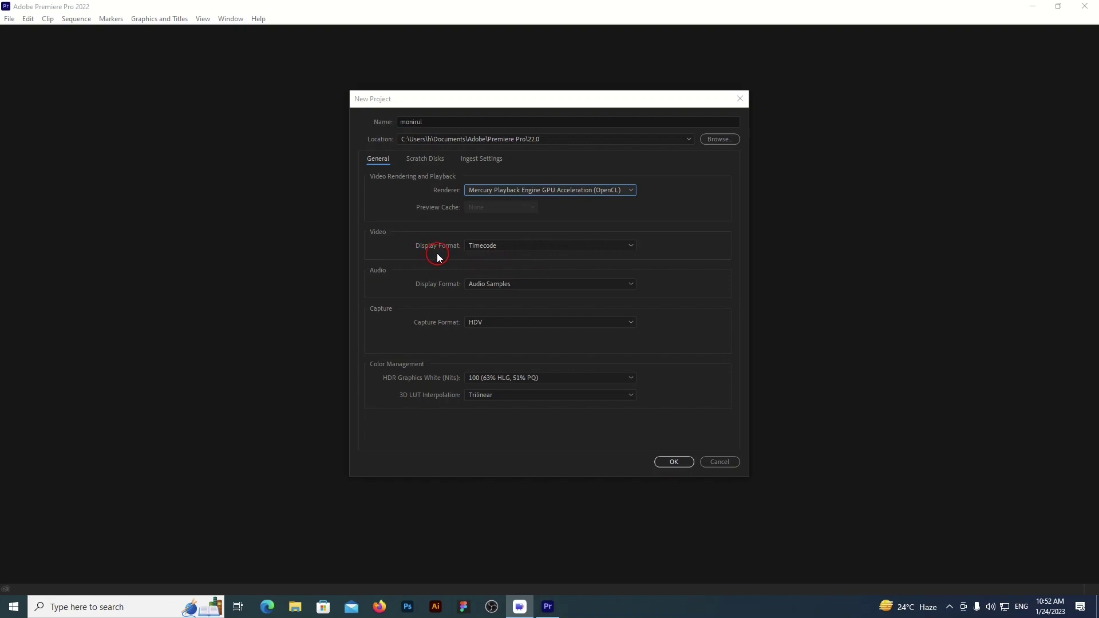
- Select Timecode as the video display format and Audio Samples as the audio display format
left_click(623, 246)
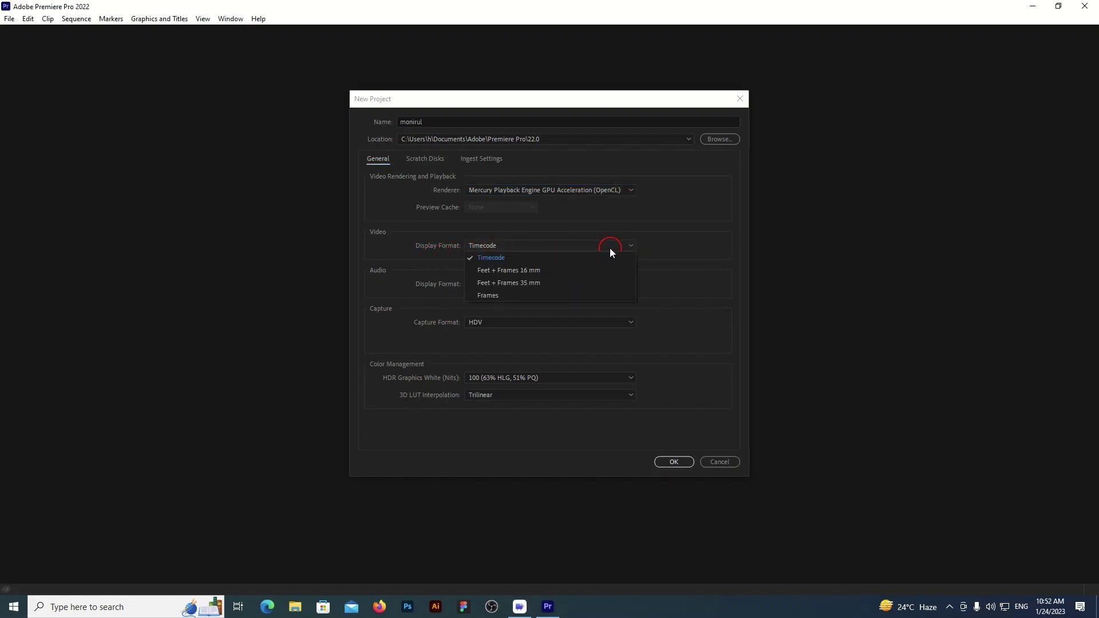
left_click(610, 248)
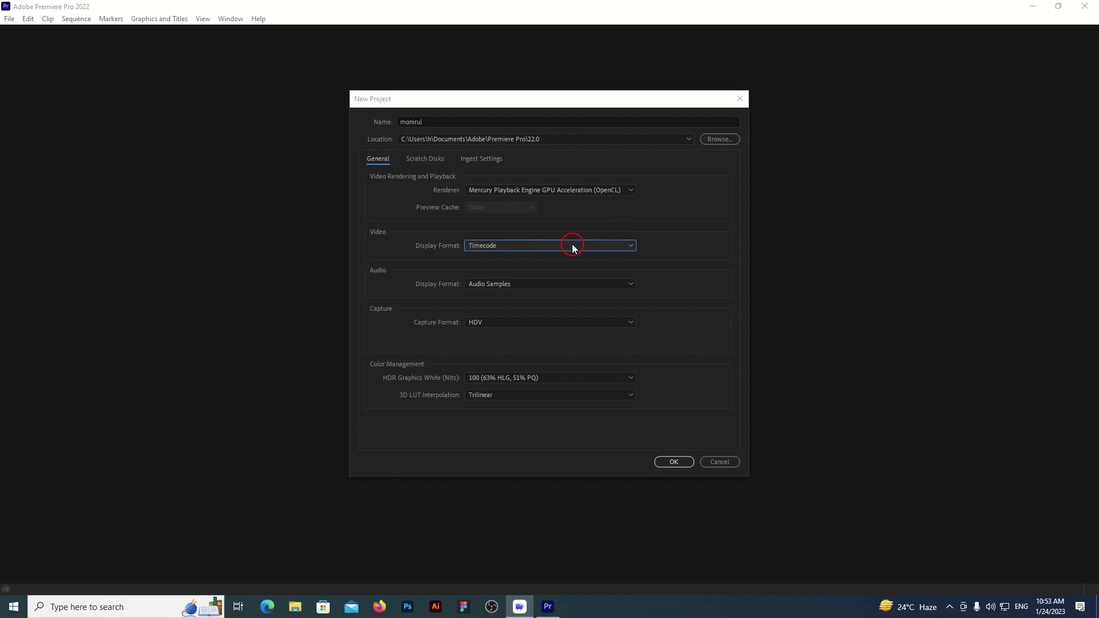
left_click(590, 246)
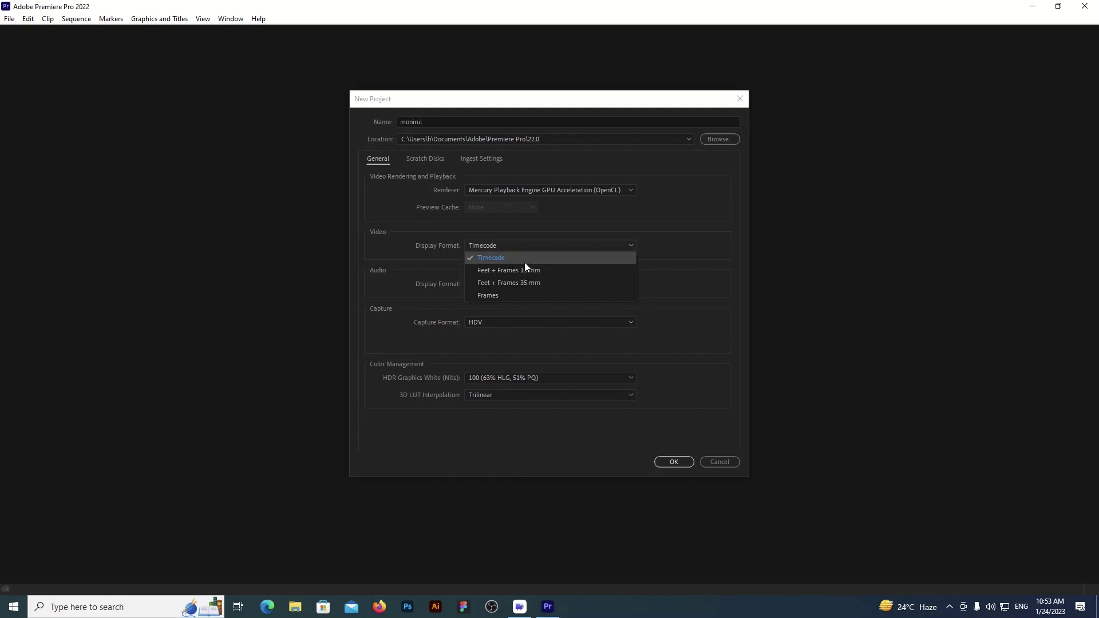
left_click(499, 258)
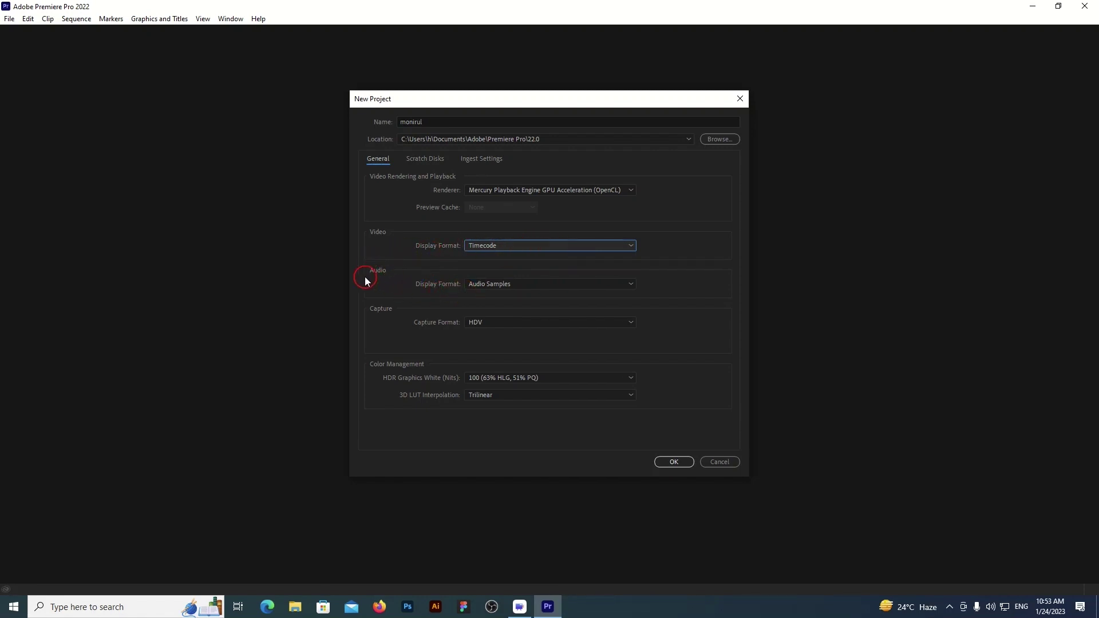
left_click(619, 286)
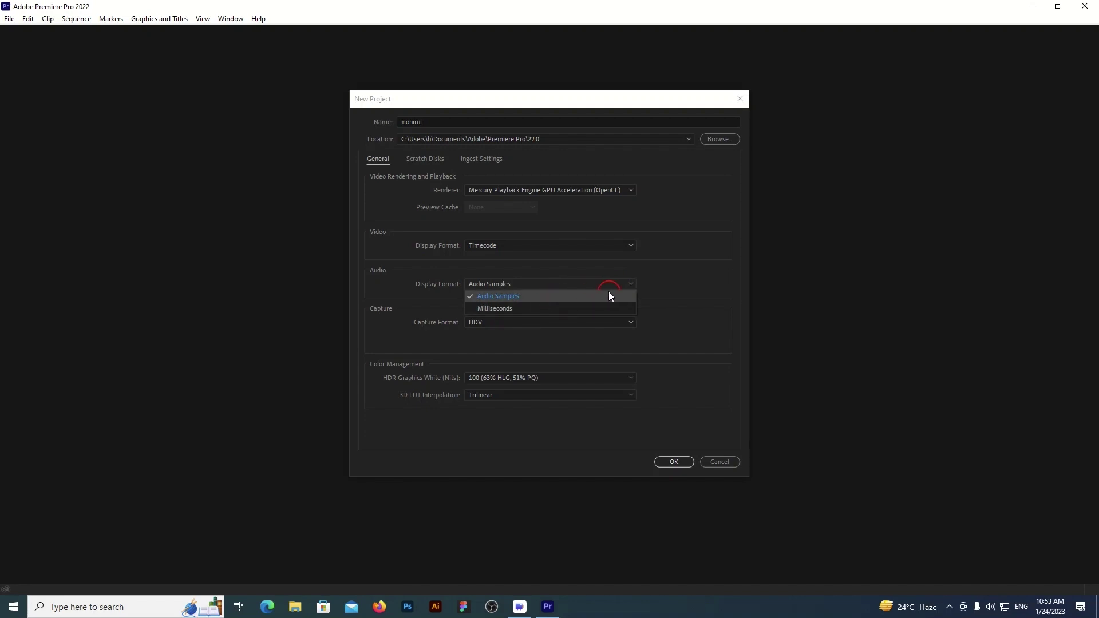
left_click(535, 297)
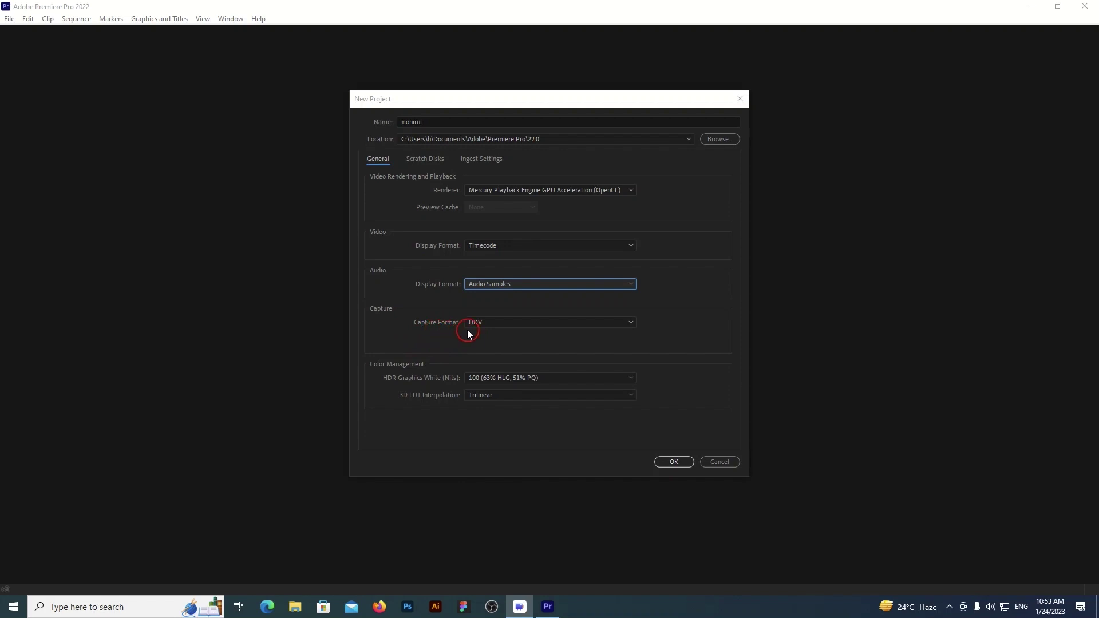
- Select HDV as the new project's capture format
left_click(622, 321)
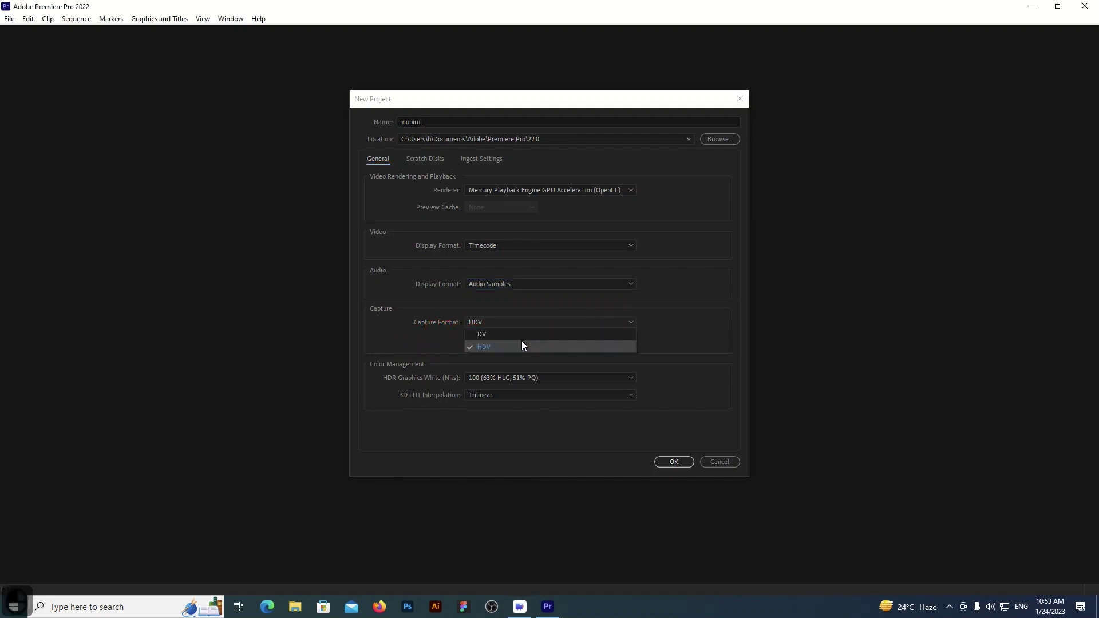
left_click(493, 347)
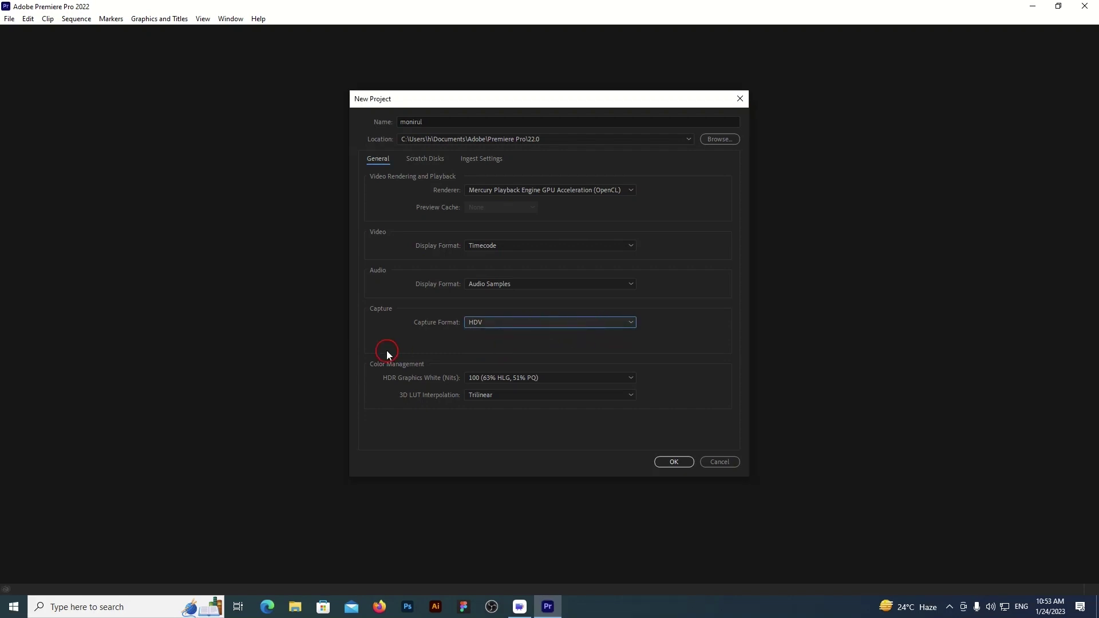
left_click(573, 325)
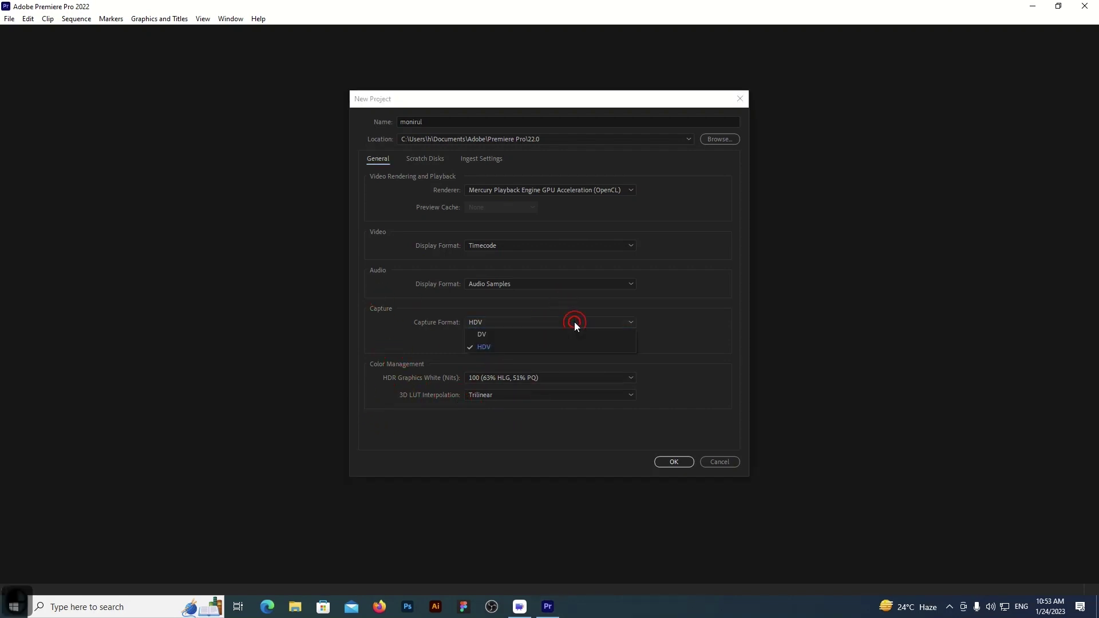
left_click(501, 347)
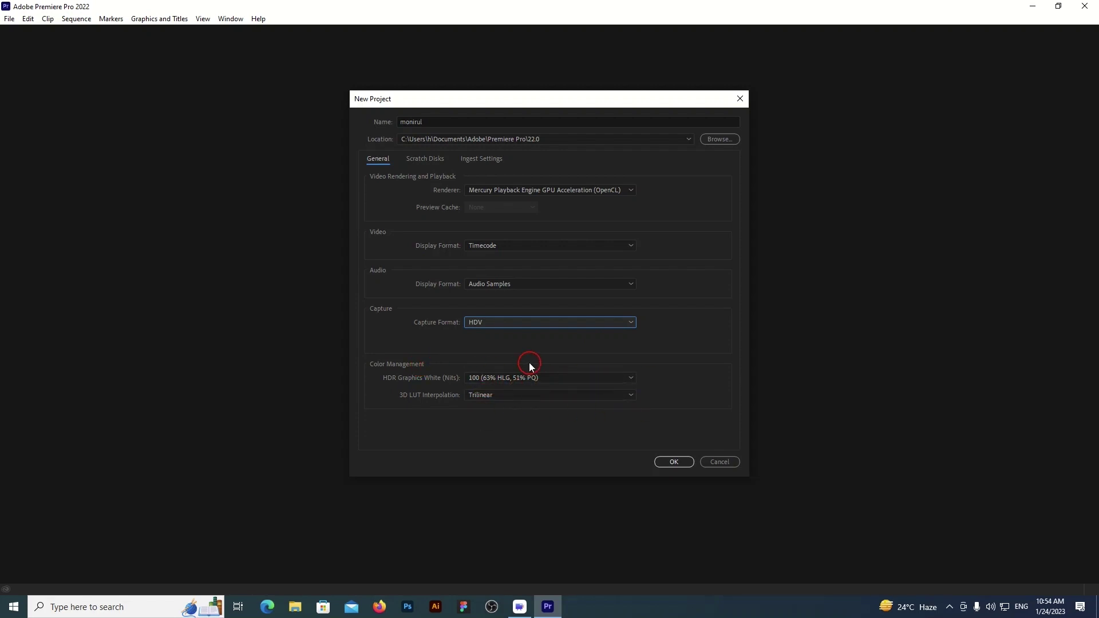
- Create the project with these settings, replacing the existing project of the same name
left_click(674, 462)
left_click(617, 320)
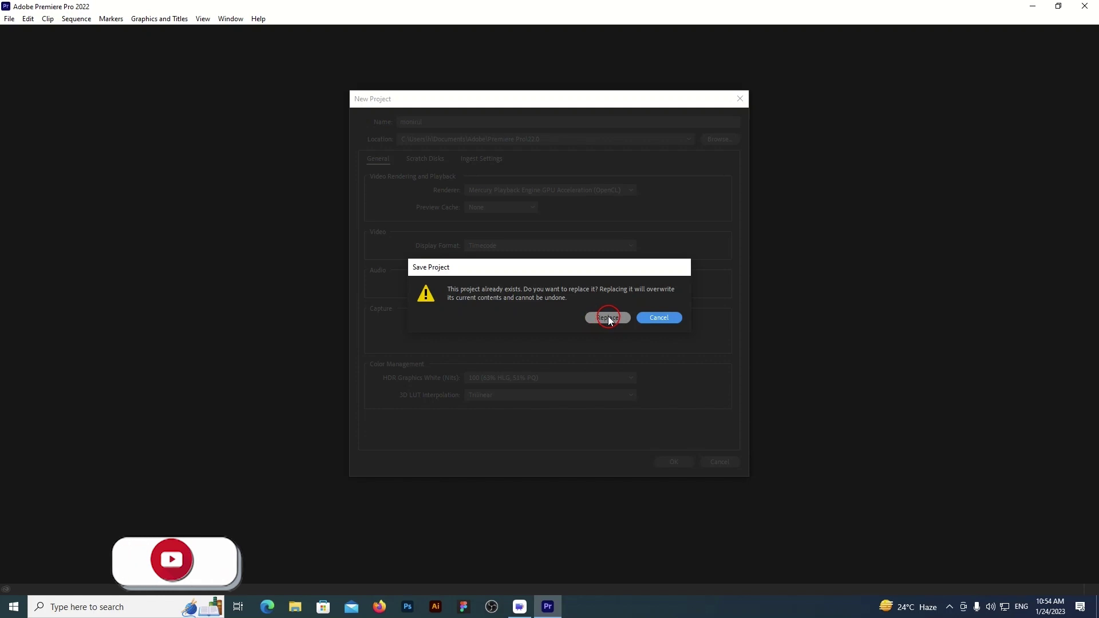
left_click(604, 318)
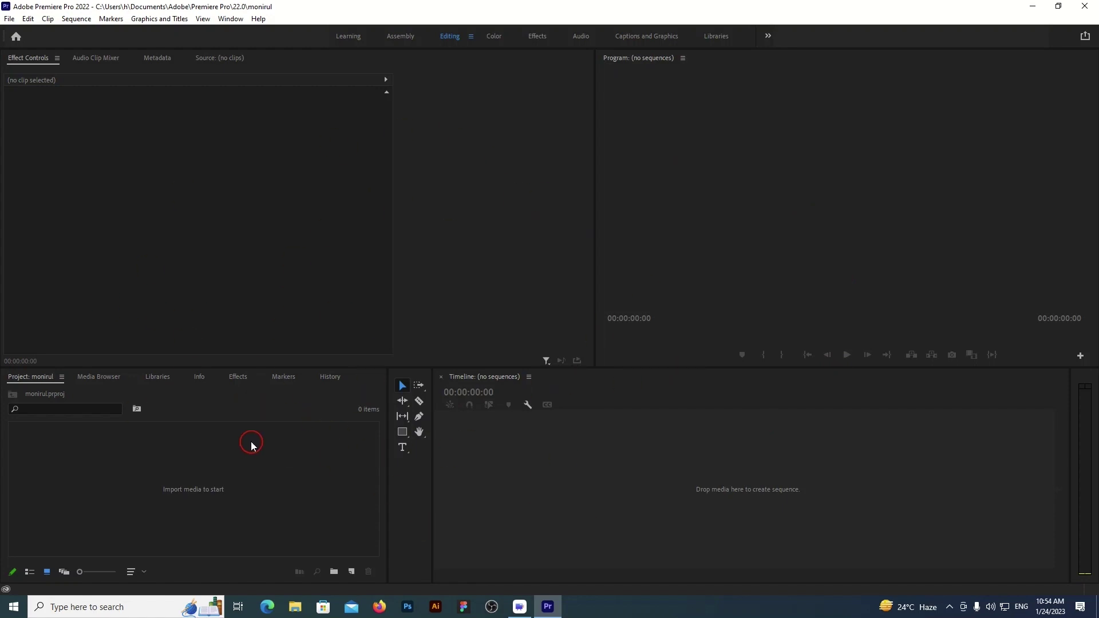
left_click(247, 477)
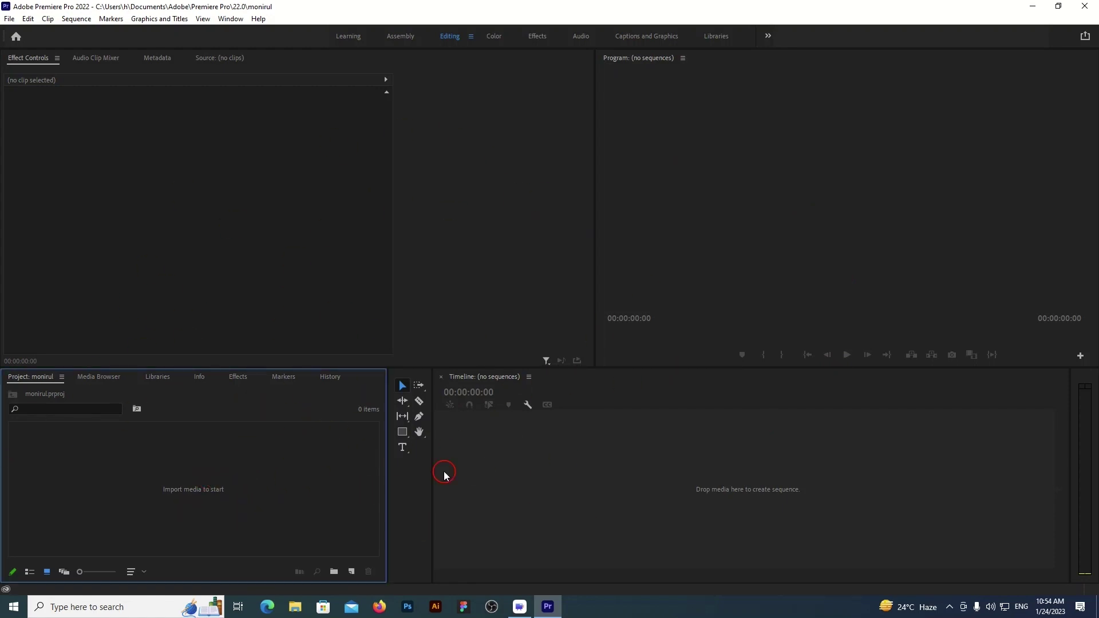